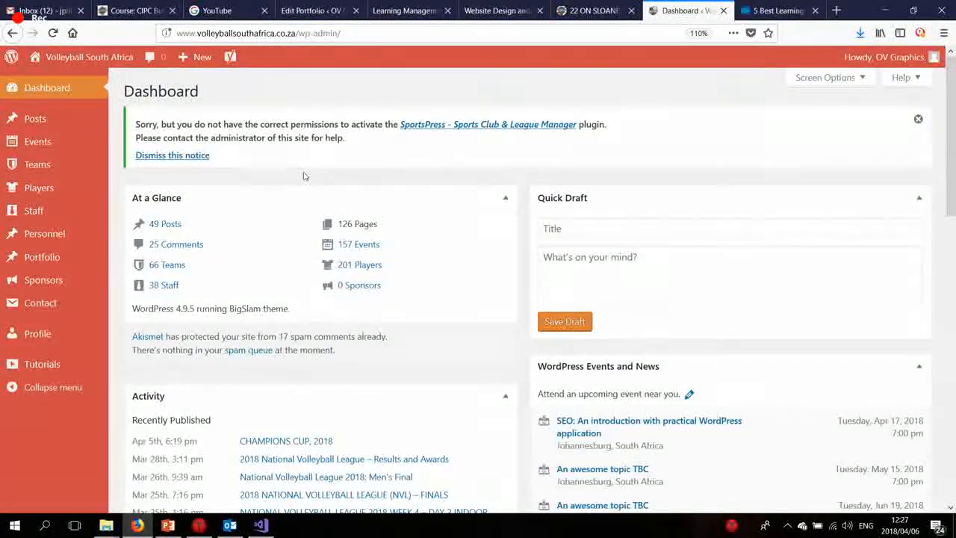
# - Start a new player entry and title it "My Player"
pyautogui.moveTo(60, 191)
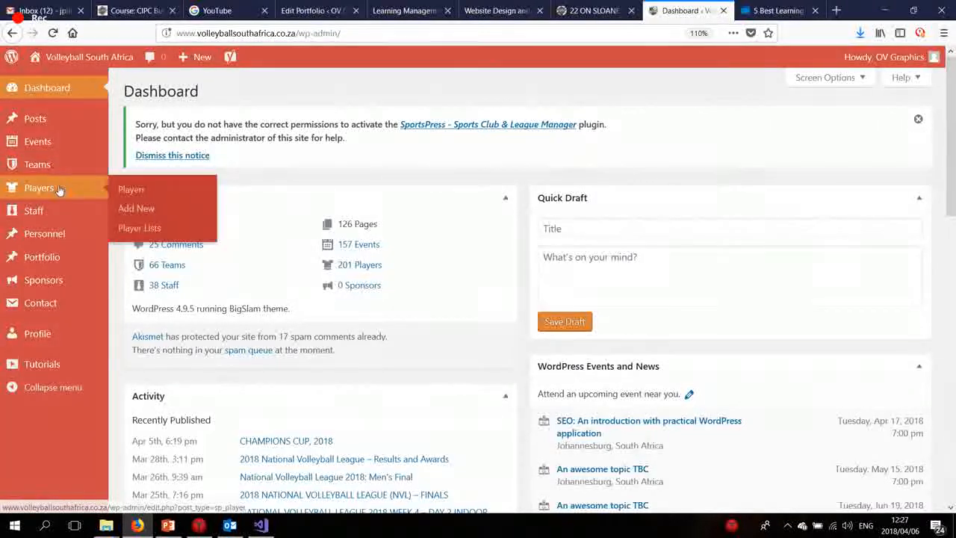
pyautogui.click(149, 210)
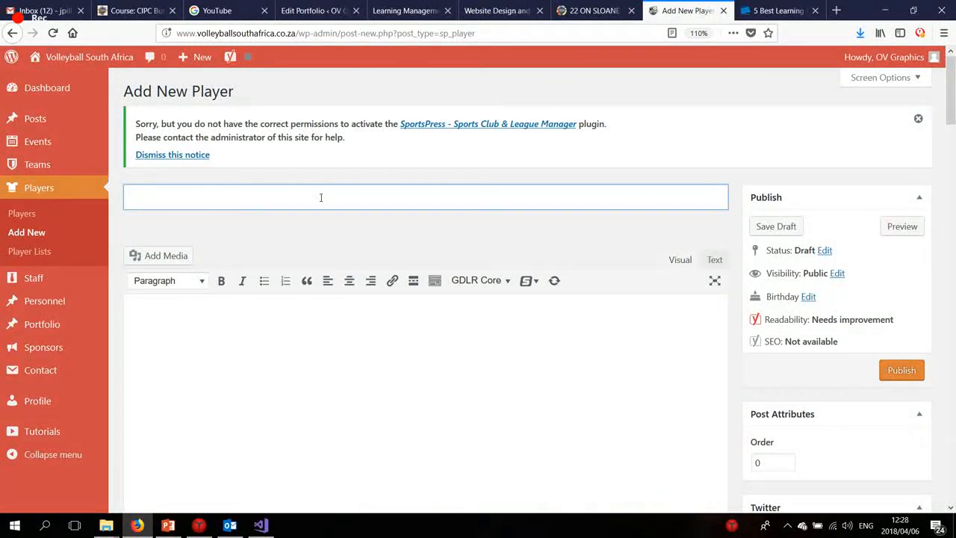
pyautogui.press('BackSpace')
pyautogui.write('My Player')
pyautogui.scroll(-4, 839, 383)
pyautogui.scroll(4, 840, 384)
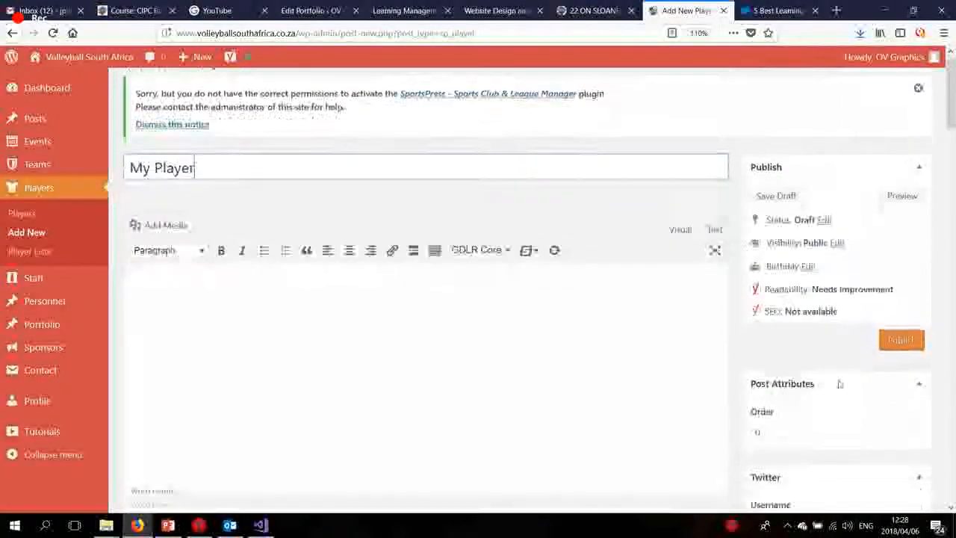
# - Set the player's squad number to 12 in the Details section
pyautogui.scroll(-3, 839, 383)
pyautogui.scroll(-1, 817, 267)
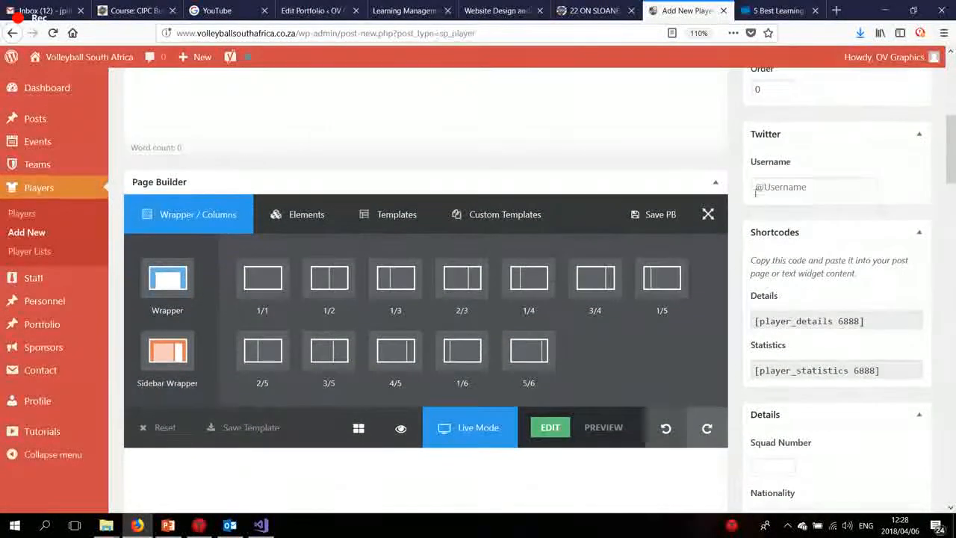
pyautogui.click(844, 188)
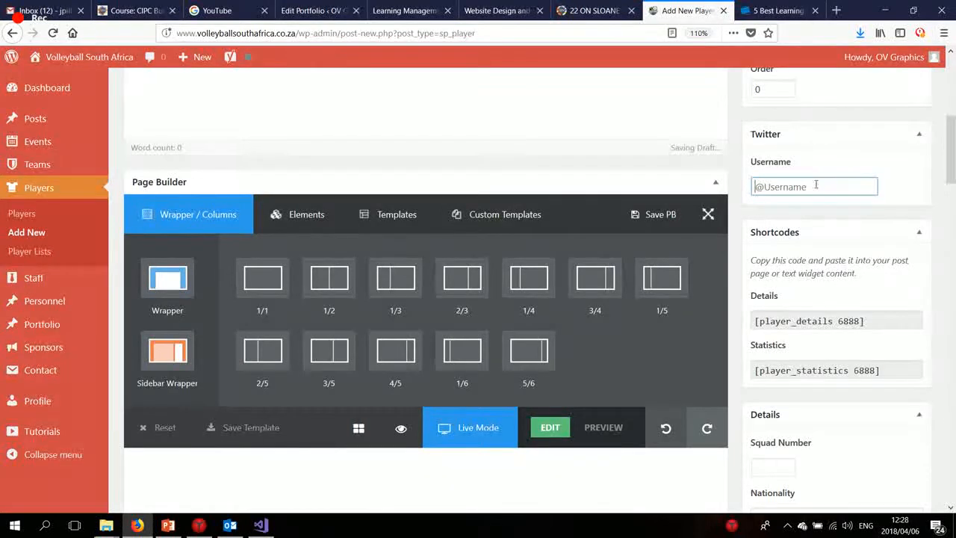
pyautogui.scroll(-4, 818, 186)
pyautogui.click(786, 171)
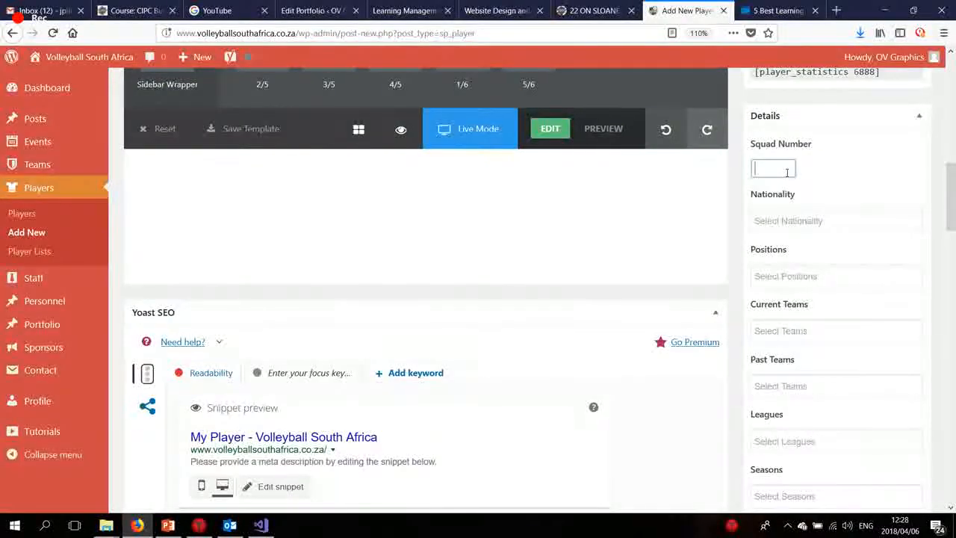
pyautogui.write('12')
# - Set the player's nationality to South Africa and the position to Defender
pyautogui.click(787, 220)
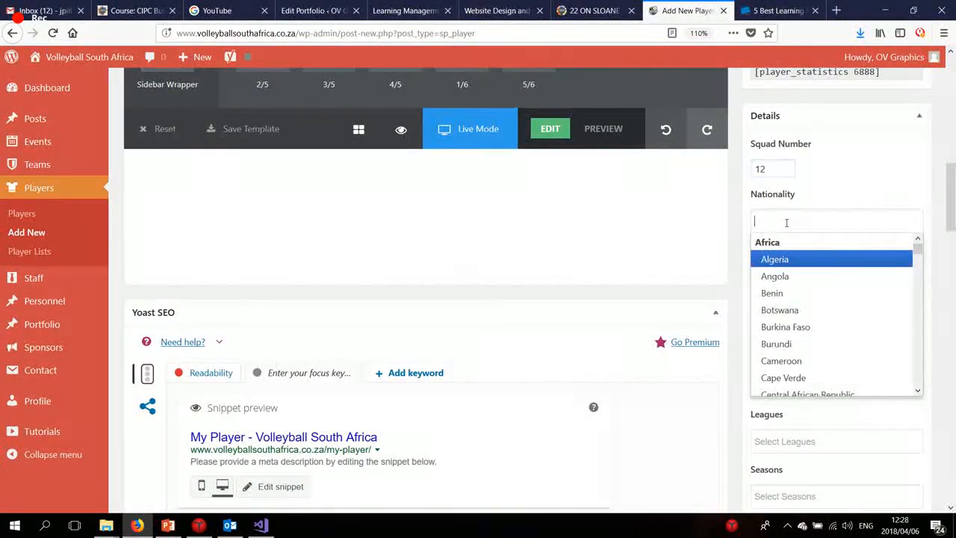
pyautogui.write('sout')
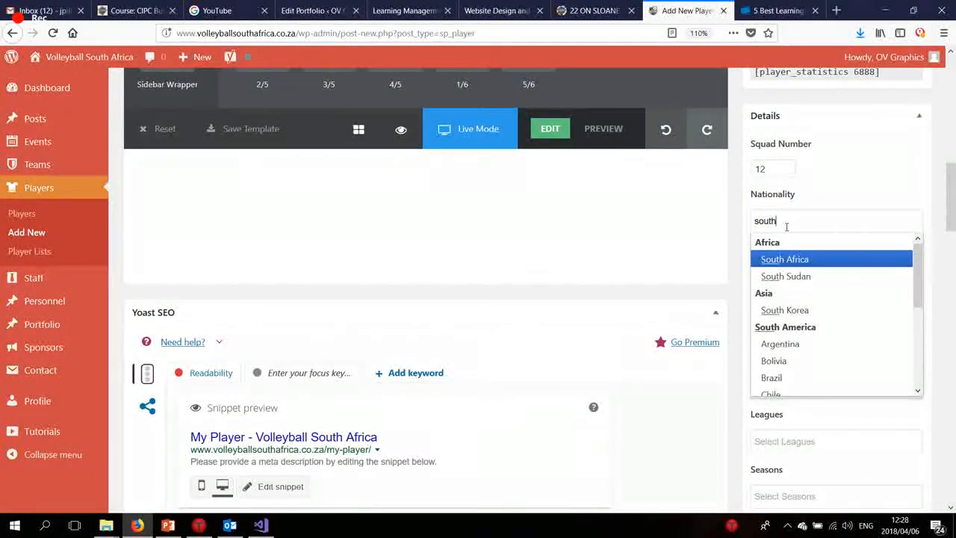
pyautogui.write('h')
pyautogui.press('Return')
pyautogui.click(789, 276)
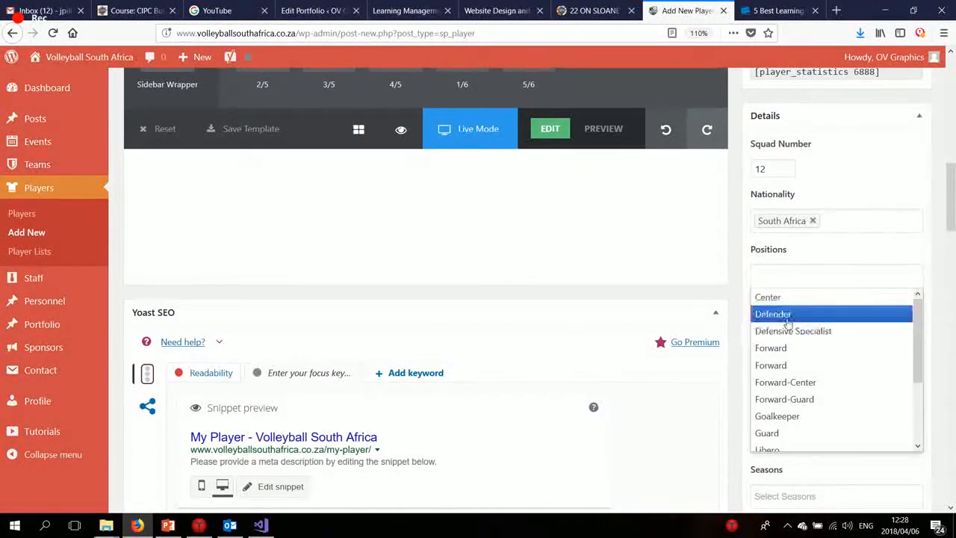
pyautogui.click(787, 315)
# - Assign My Team as the player's current team, leaving the past teams empty
pyautogui.click(804, 335)
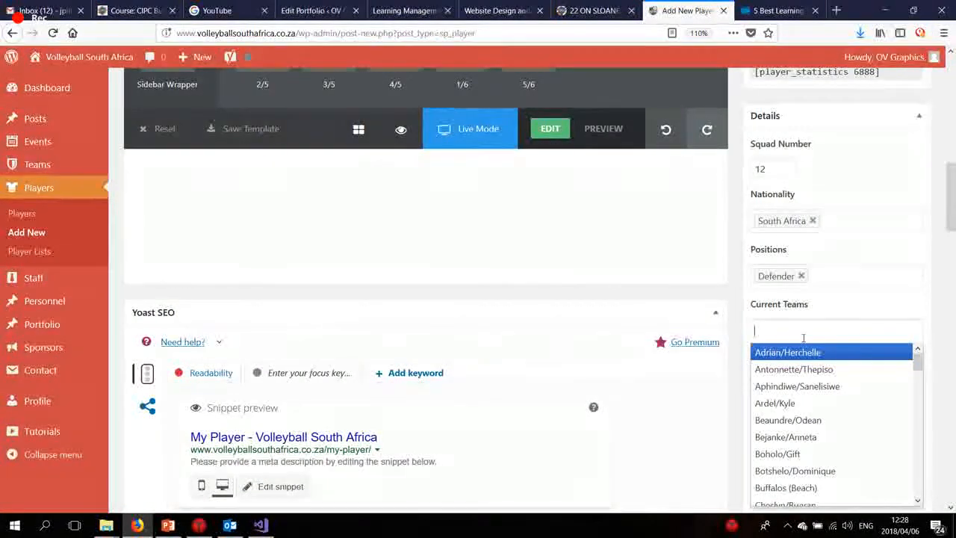
pyautogui.write('my')
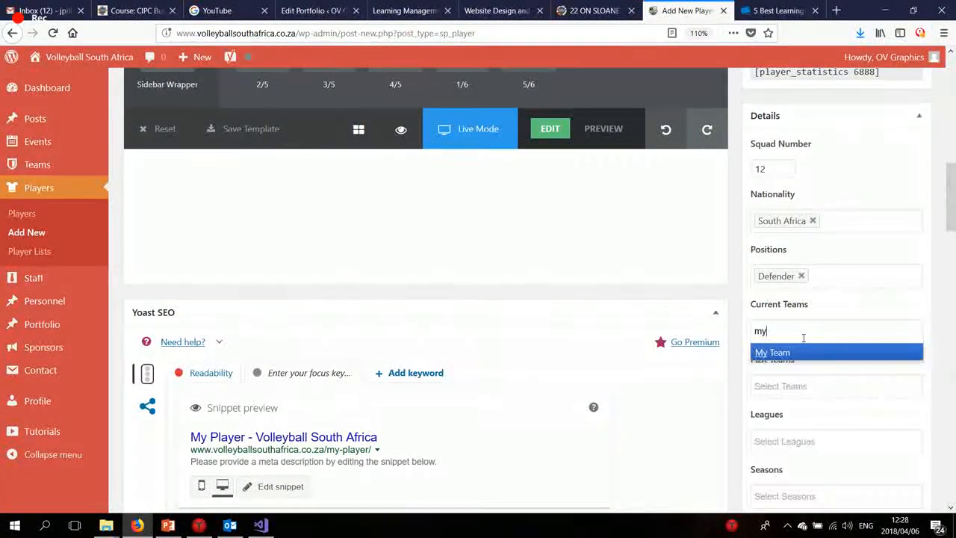
pyautogui.click(786, 359)
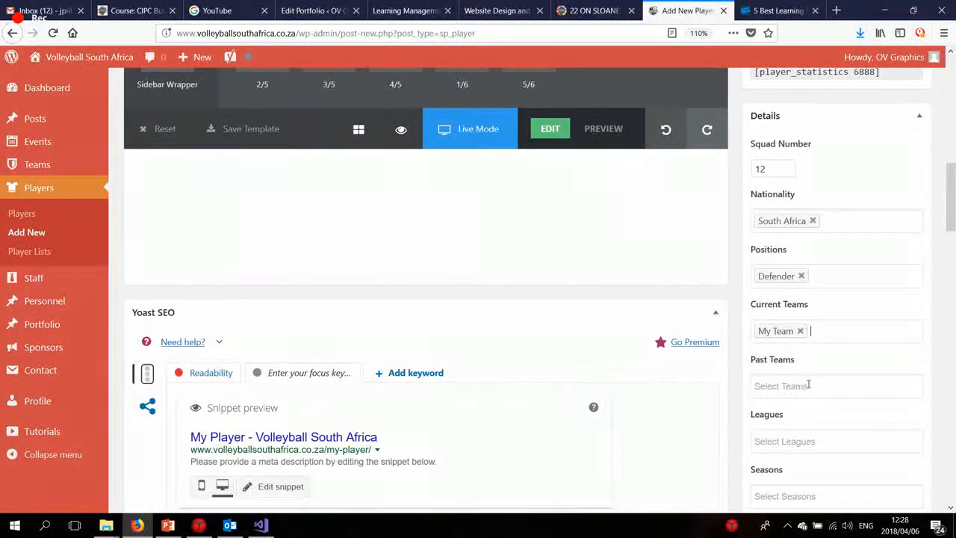
pyautogui.click(806, 385)
# - Add the player to the Champions Cup (Men) league and the 2018 season
pyautogui.scroll(-1, 841, 396)
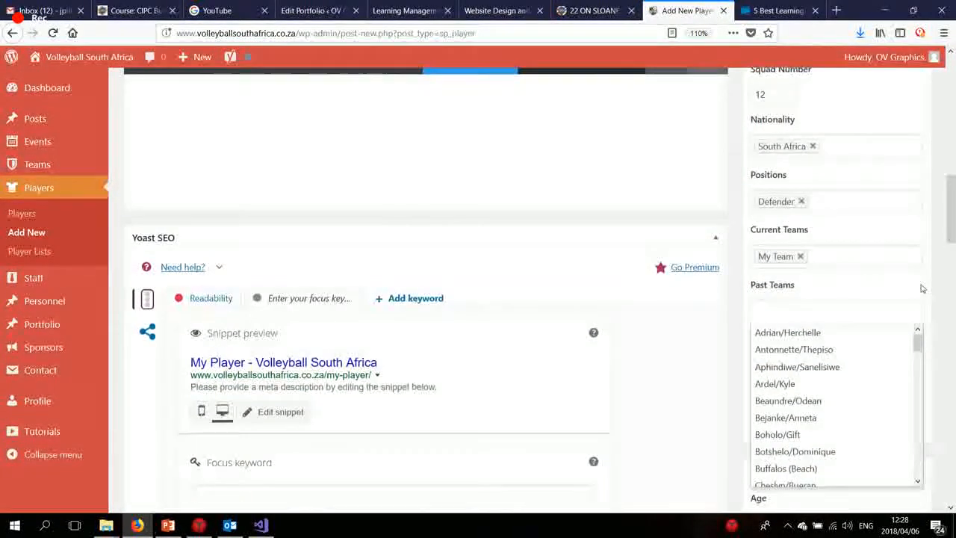
pyautogui.click(810, 365)
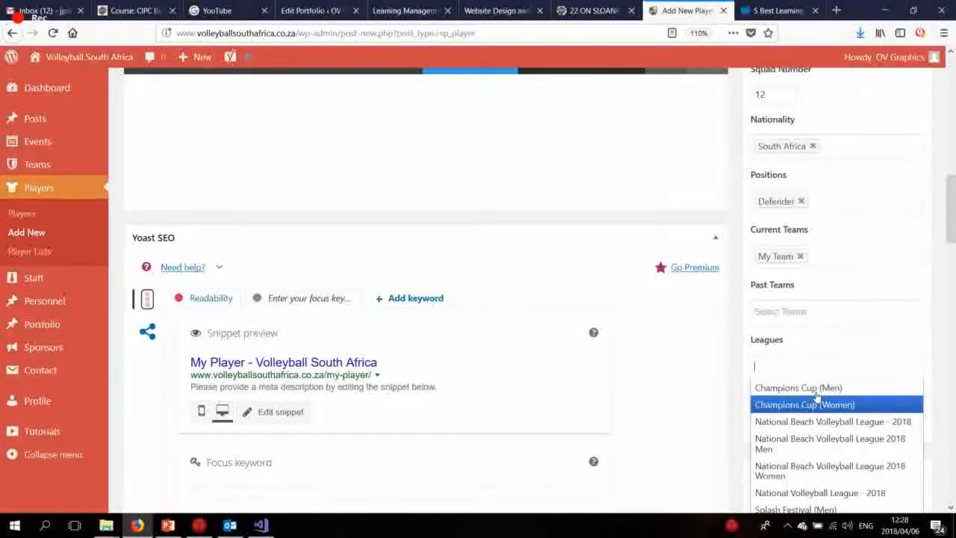
pyautogui.click(812, 388)
pyautogui.scroll(-3, 833, 324)
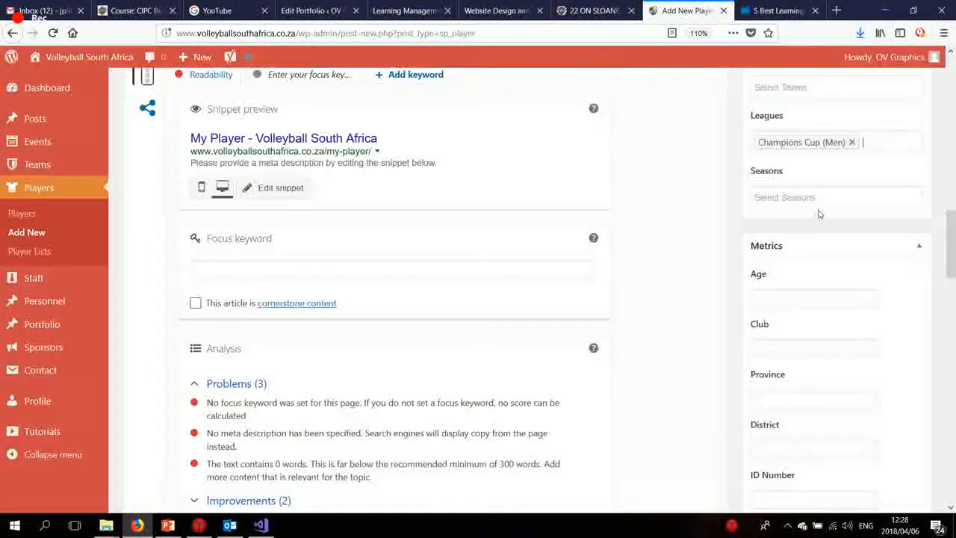
pyautogui.click(816, 208)
pyautogui.click(796, 269)
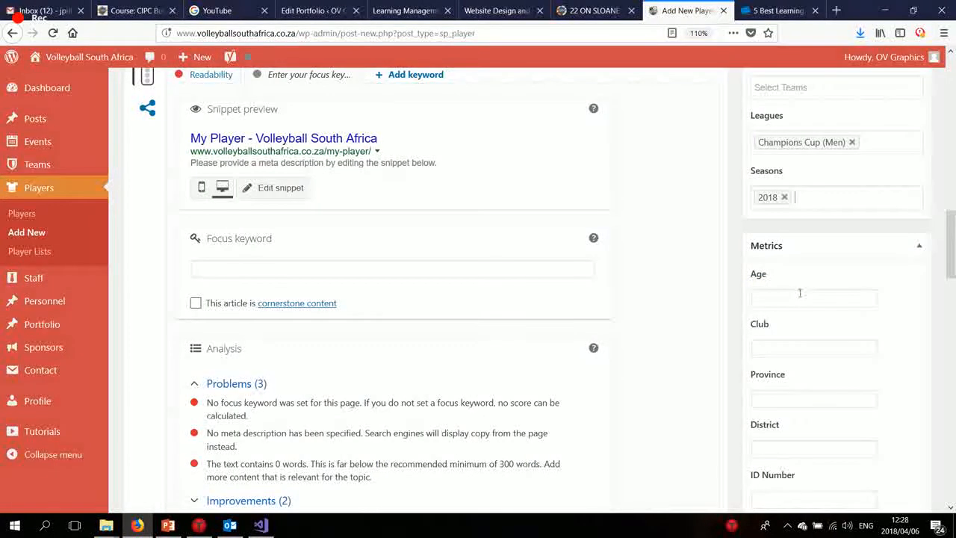
# - Fill in the player's metrics with age 23 and club "My Team"
pyautogui.click(800, 293)
pyautogui.click(794, 346)
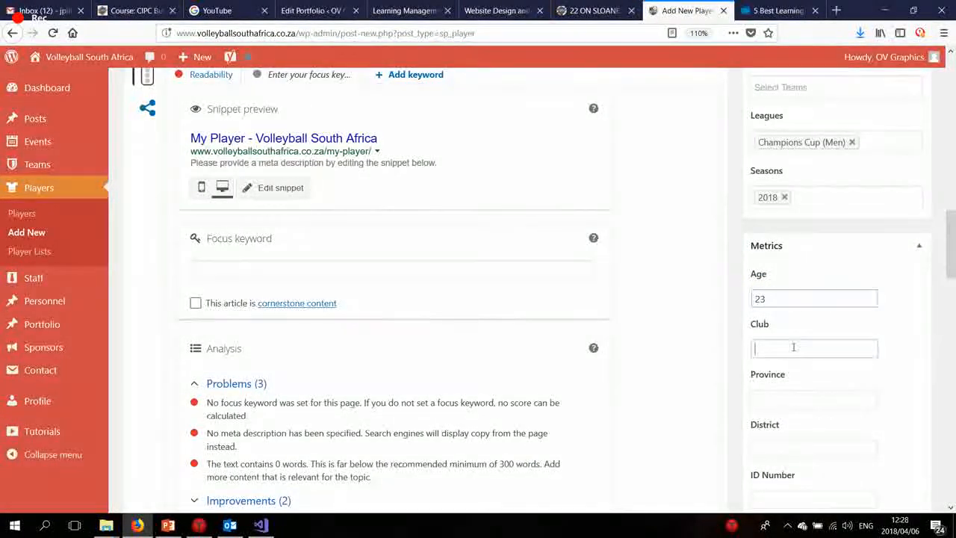
pyautogui.scroll(-12, 883, 266)
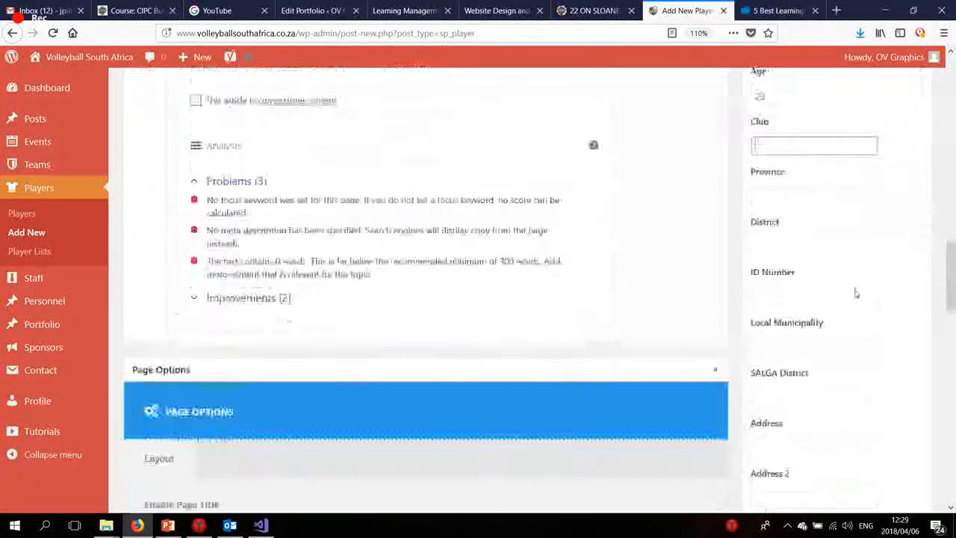
pyautogui.scroll(-4, 808, 335)
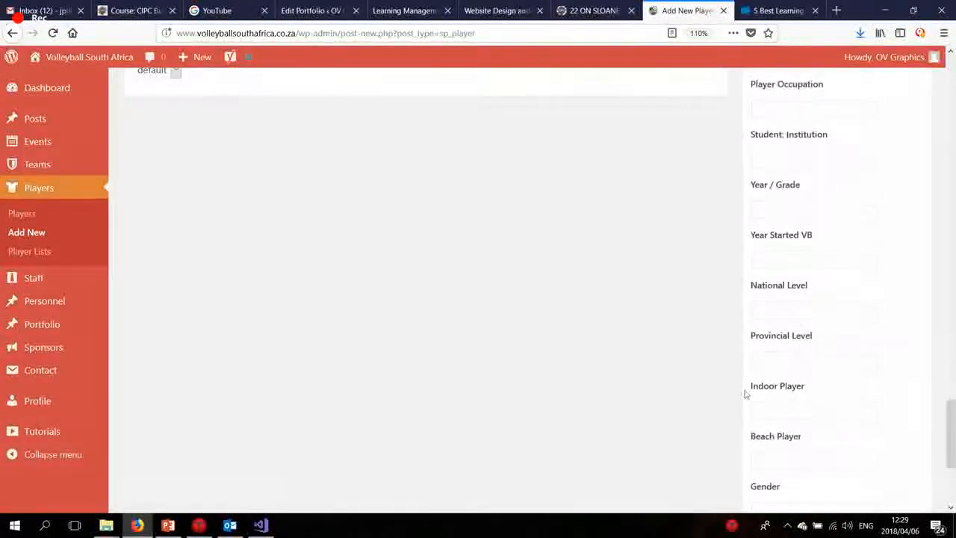
pyautogui.scroll(5, 849, 212)
pyautogui.scroll(10, 849, 213)
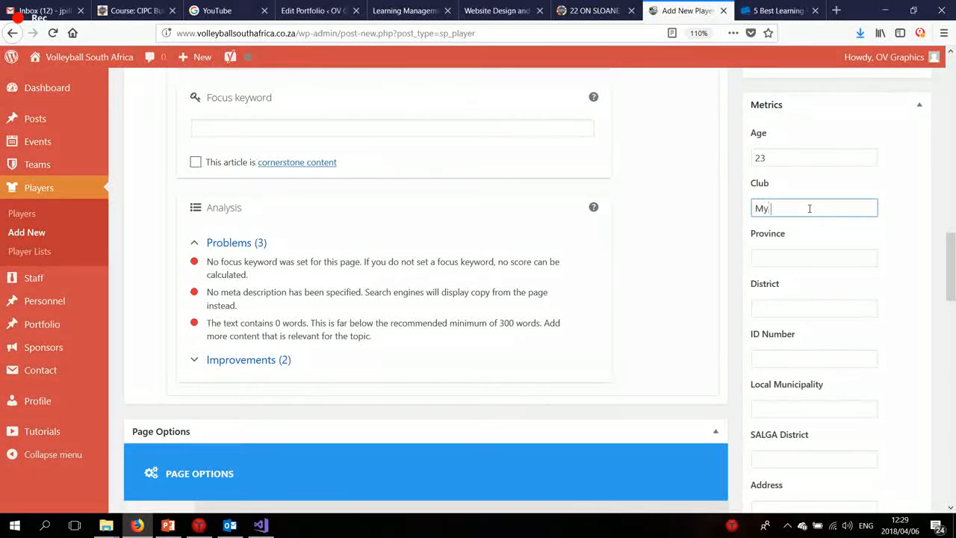
pyautogui.write('m')
# - Enter Gauteng as the player's province and 13 as the district
pyautogui.click(802, 251)
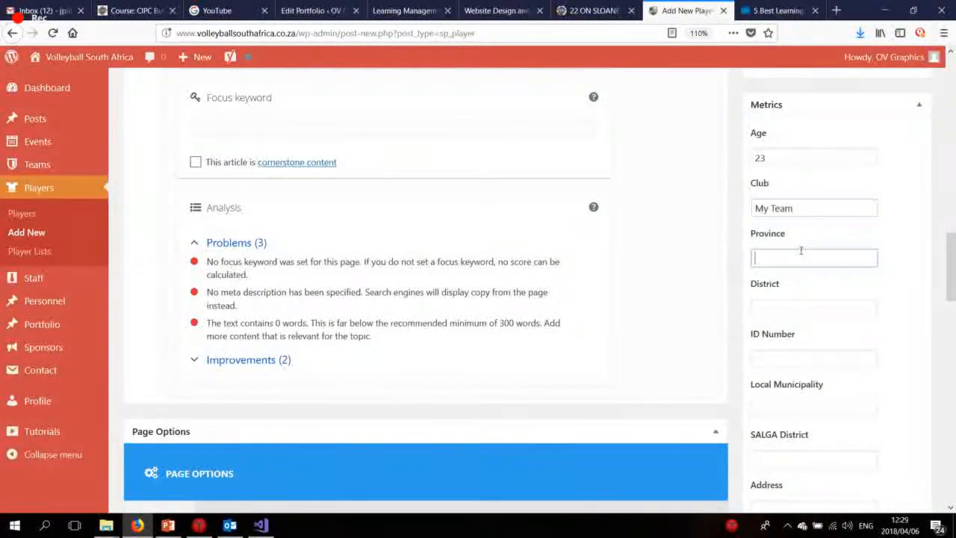
pyautogui.write('Gauteng')
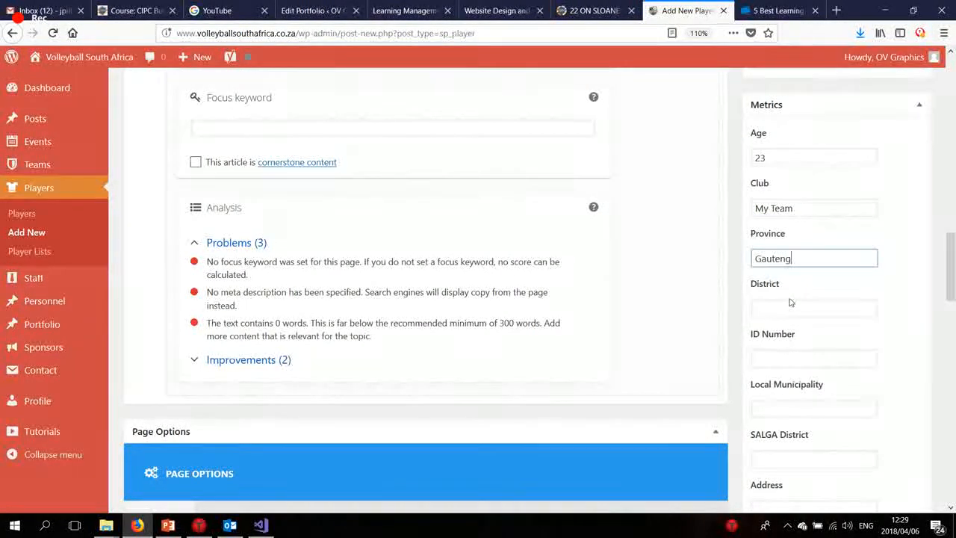
pyautogui.click(788, 303)
pyautogui.write('13')
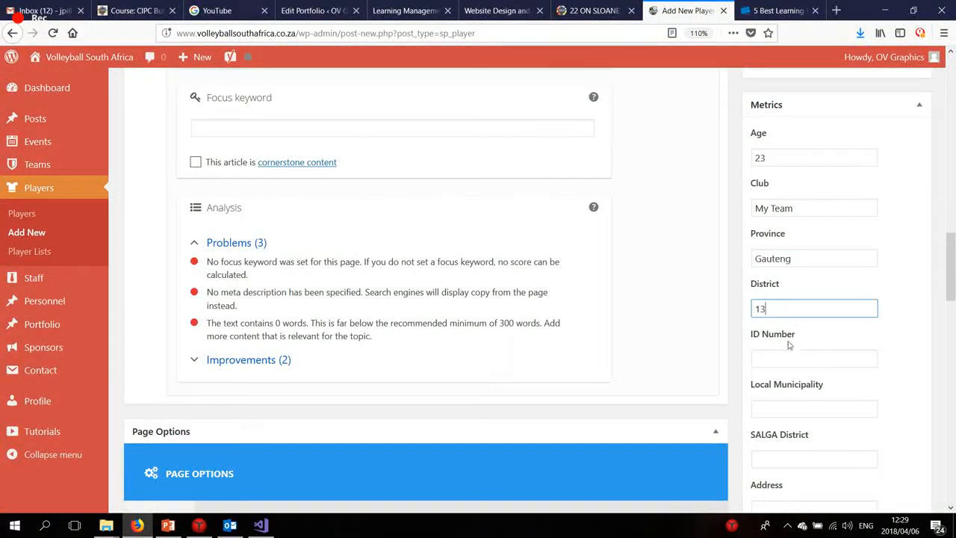
# - Review the optional ID, address, contact, family and playing-level fields in the player's metrics without filling them in
pyautogui.click(785, 351)
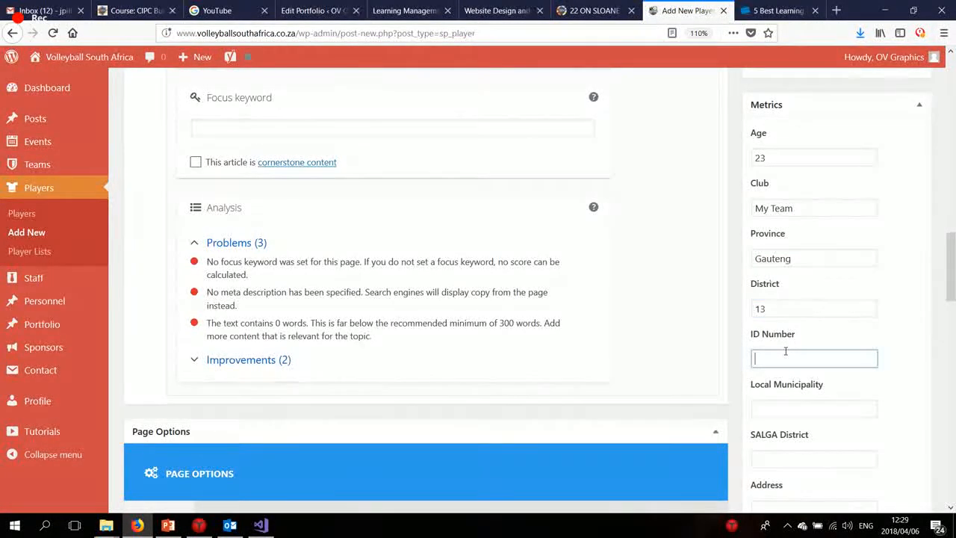
pyautogui.click(817, 407)
pyautogui.scroll(-2, 821, 344)
pyautogui.click(814, 360)
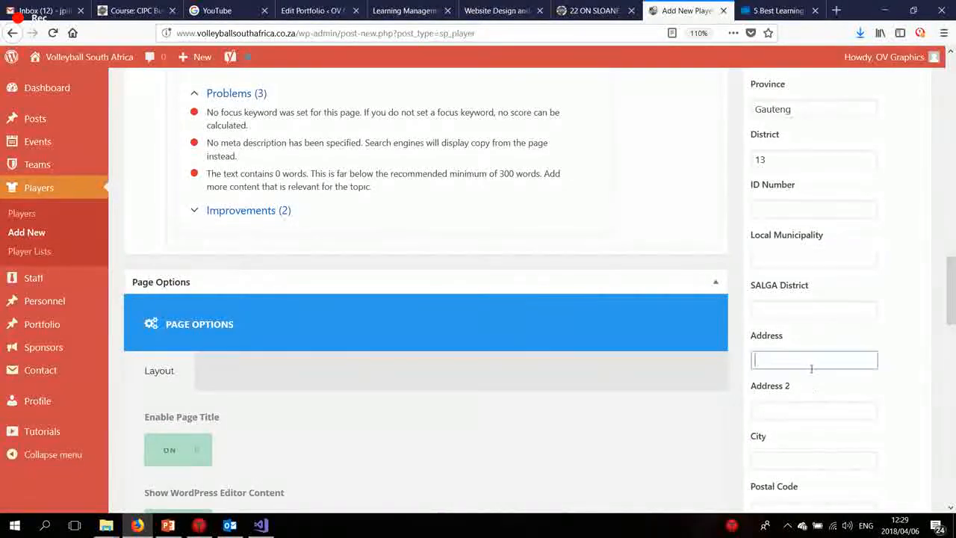
pyautogui.scroll(-3, 794, 413)
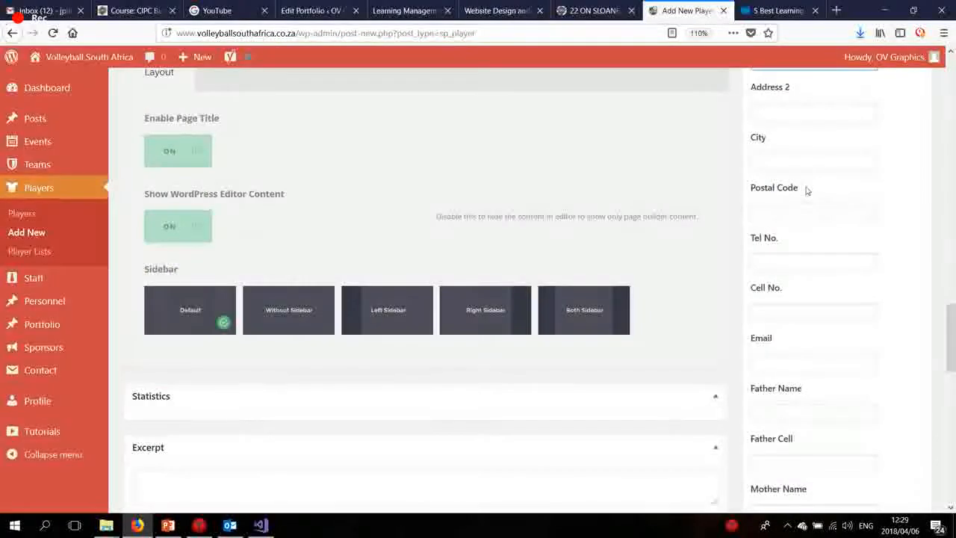
pyautogui.scroll(-3, 827, 301)
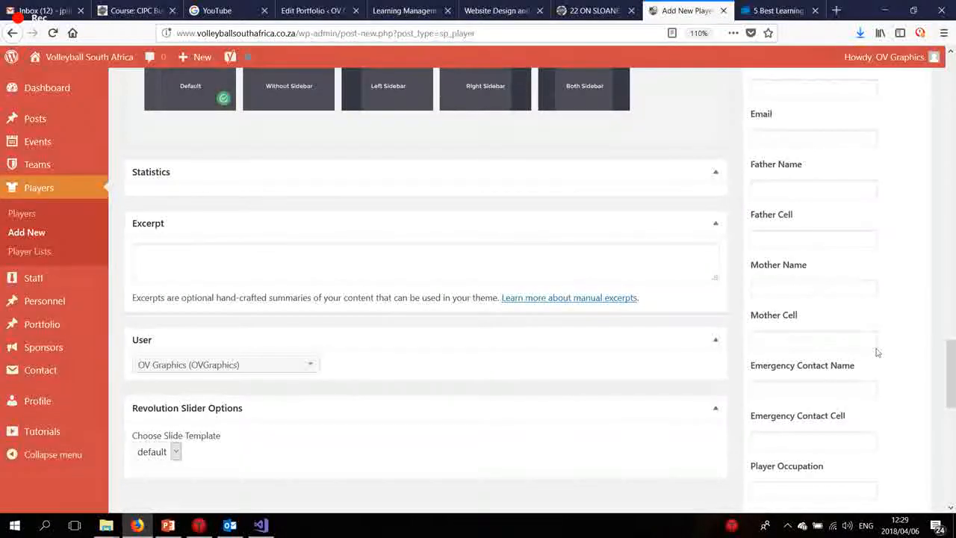
pyautogui.scroll(-3, 870, 347)
pyautogui.scroll(-3, 835, 323)
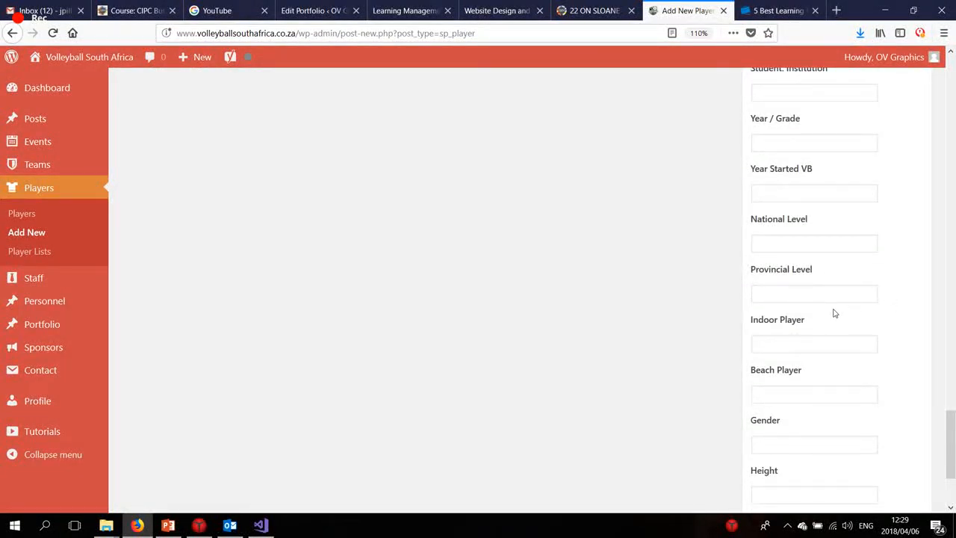
# - Set Indoor Player to Yes, Beach Player to No and Gender to Male, leaving the height empty
pyautogui.scroll(-3, 828, 314)
pyautogui.click(794, 196)
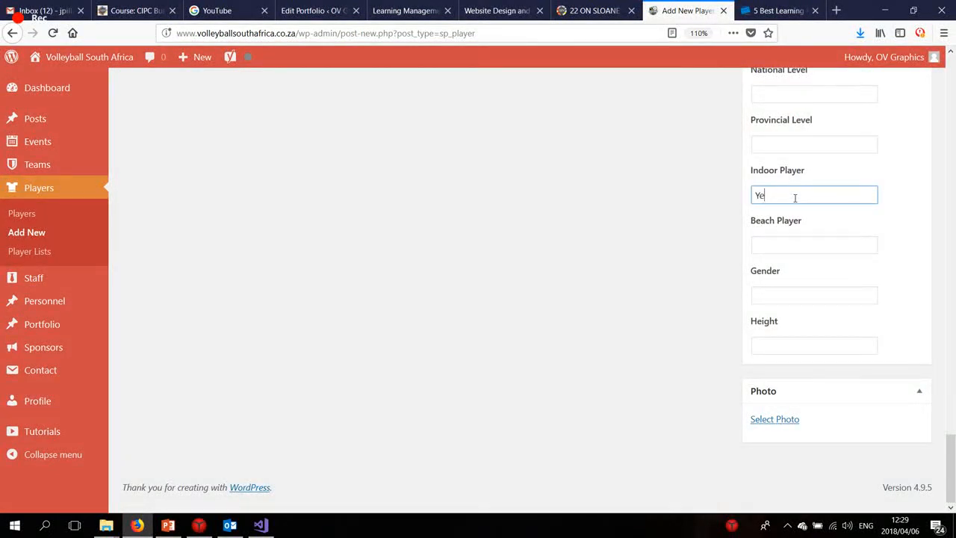
pyautogui.click(796, 243)
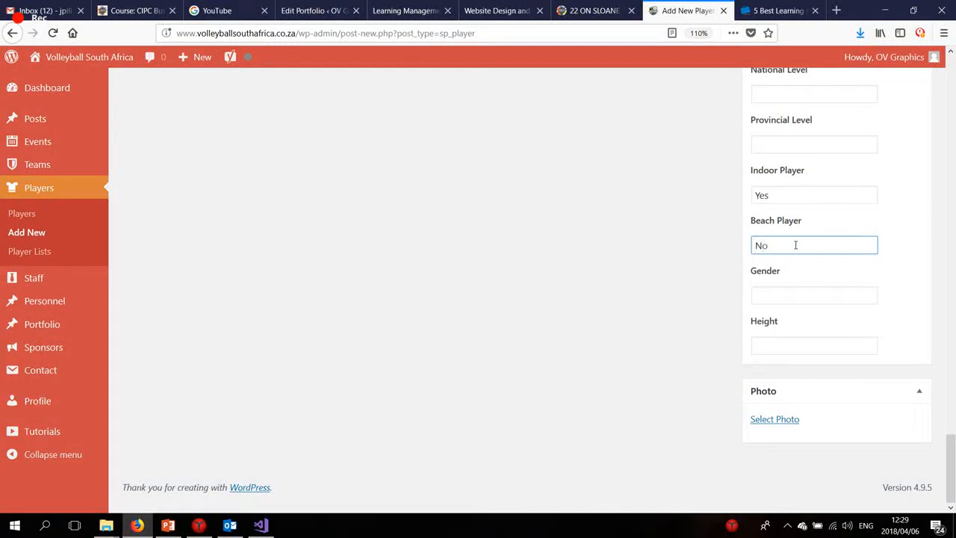
pyautogui.click(782, 292)
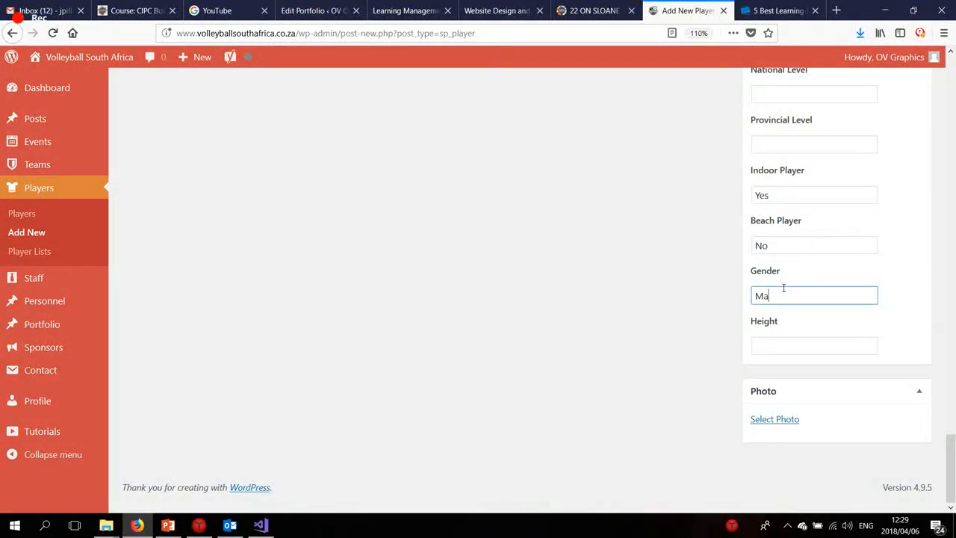
pyautogui.click(784, 346)
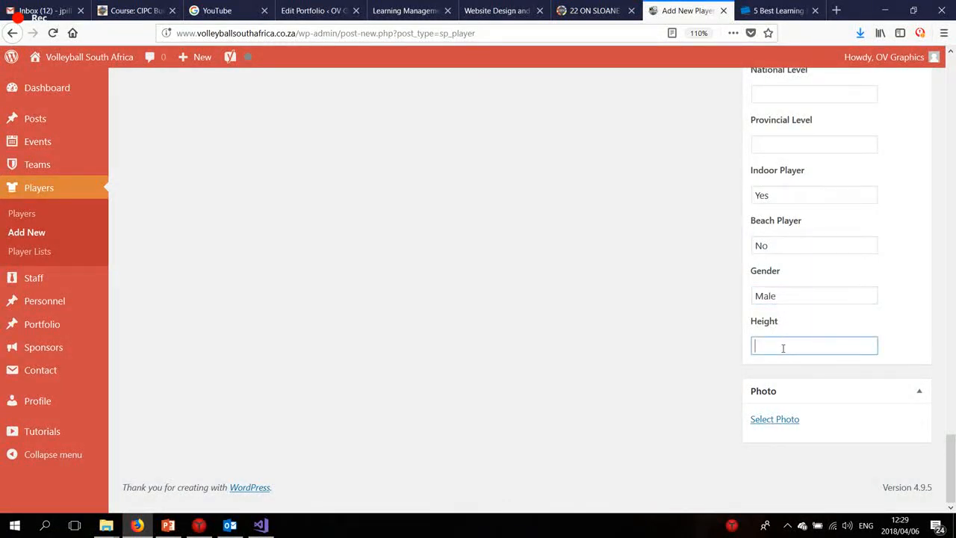
# - Upload man.jpeg from the Desktop folder to the media library for the player's photo
pyautogui.click(781, 419)
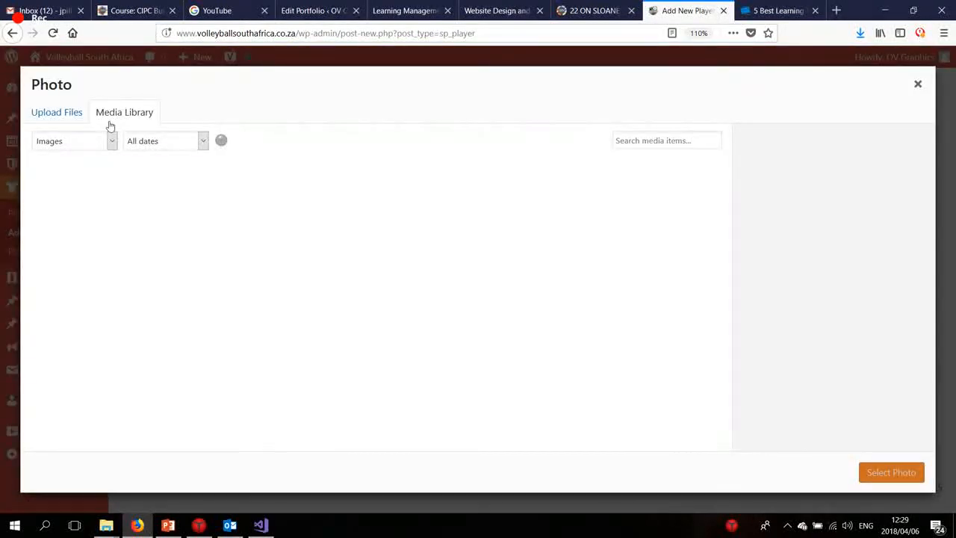
pyautogui.click(79, 118)
pyautogui.click(488, 285)
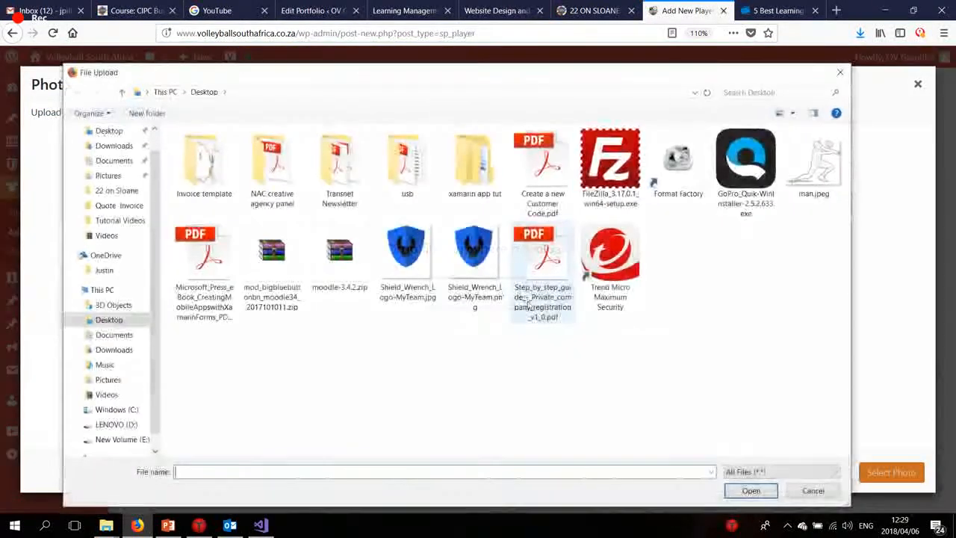
pyautogui.click(820, 183)
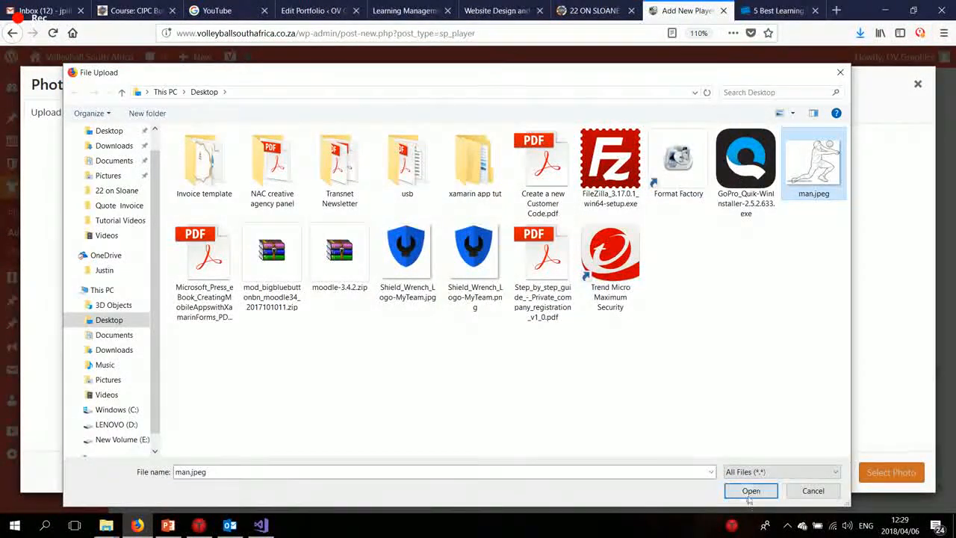
pyautogui.click(750, 490)
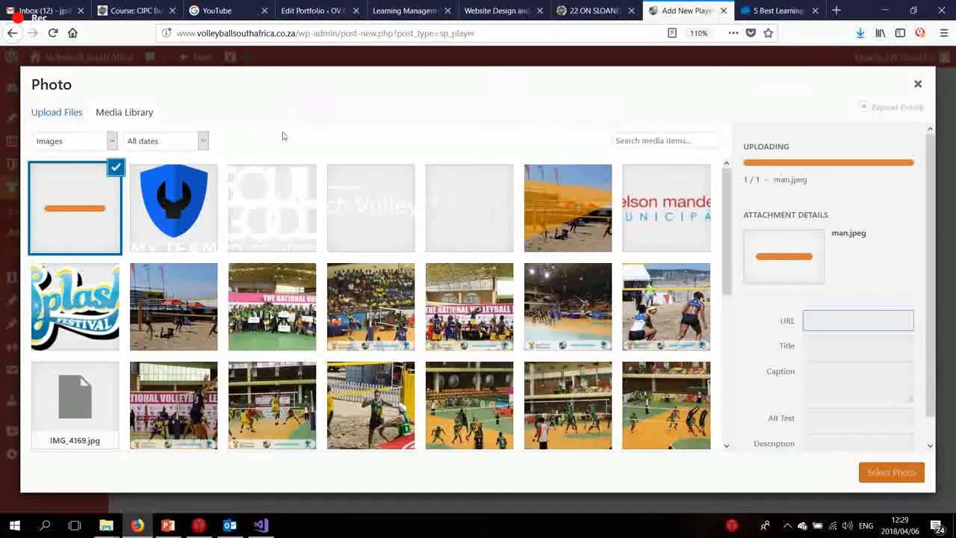
# - Give the uploaded image the alt text "My Player" and set it as the player's photo
pyautogui.click(858, 364)
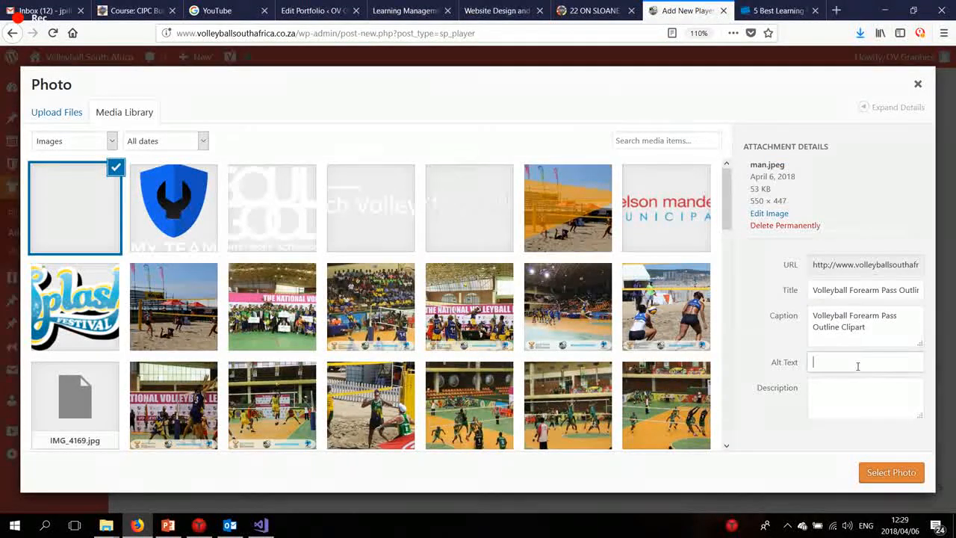
pyautogui.write('My Player')
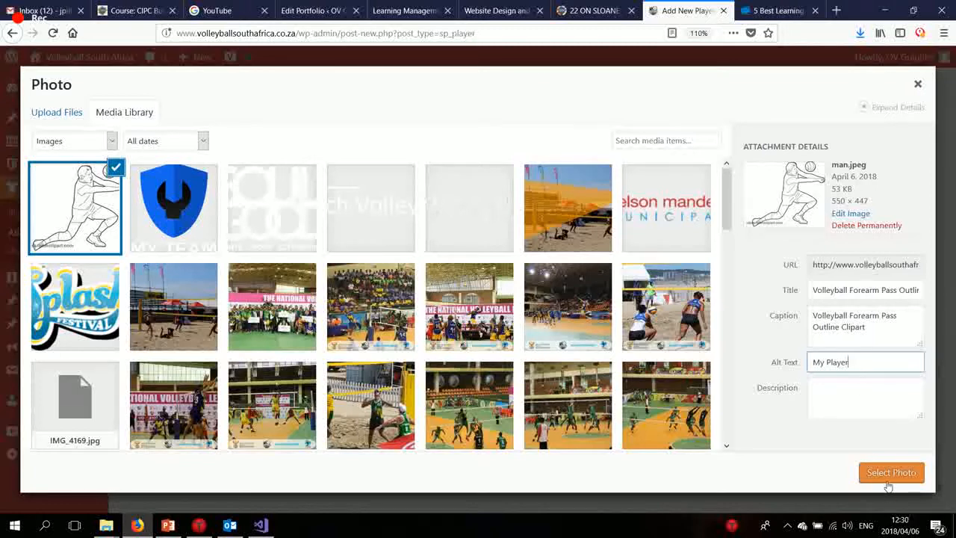
pyautogui.click(887, 478)
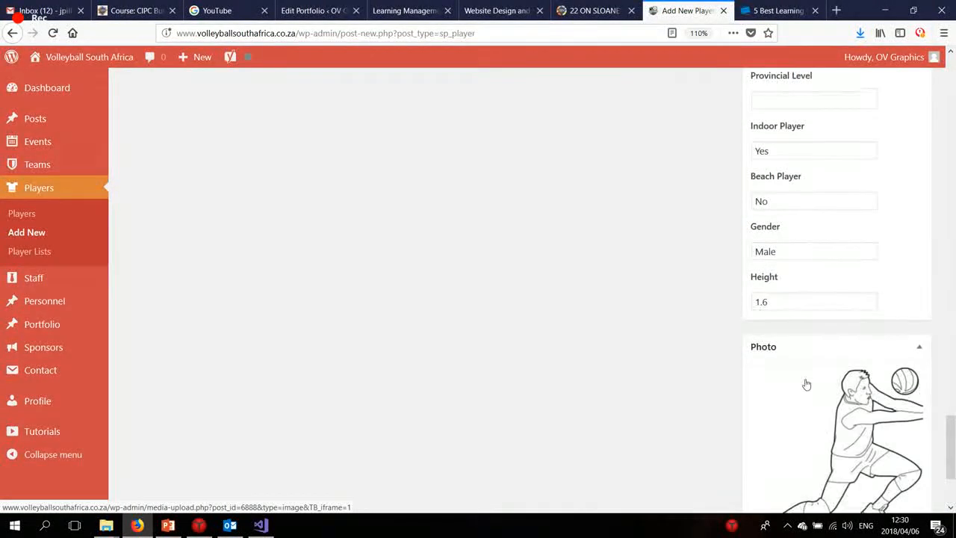
# - Look over the completed player form and publish the new player
pyautogui.scroll(10, 811, 414)
pyautogui.scroll(10, 818, 403)
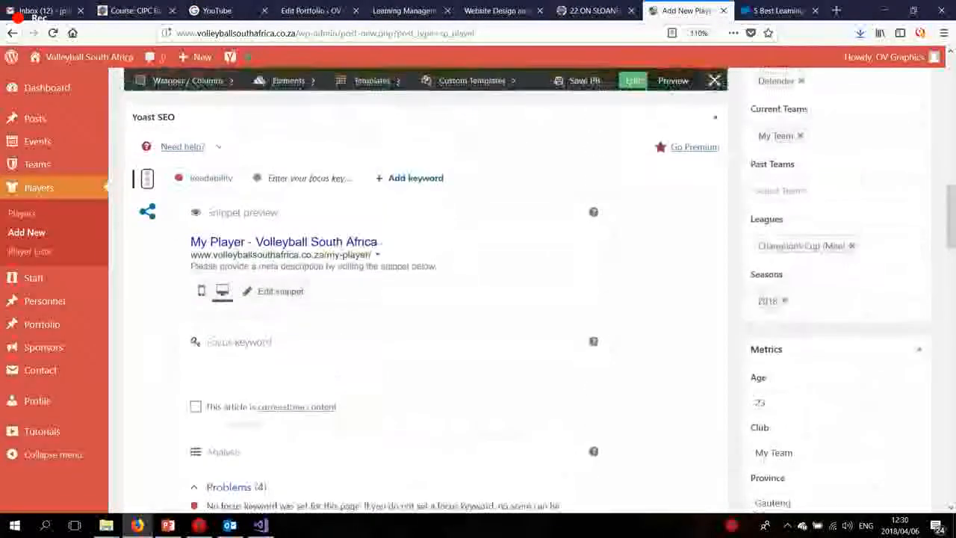
pyautogui.scroll(-8, 811, 390)
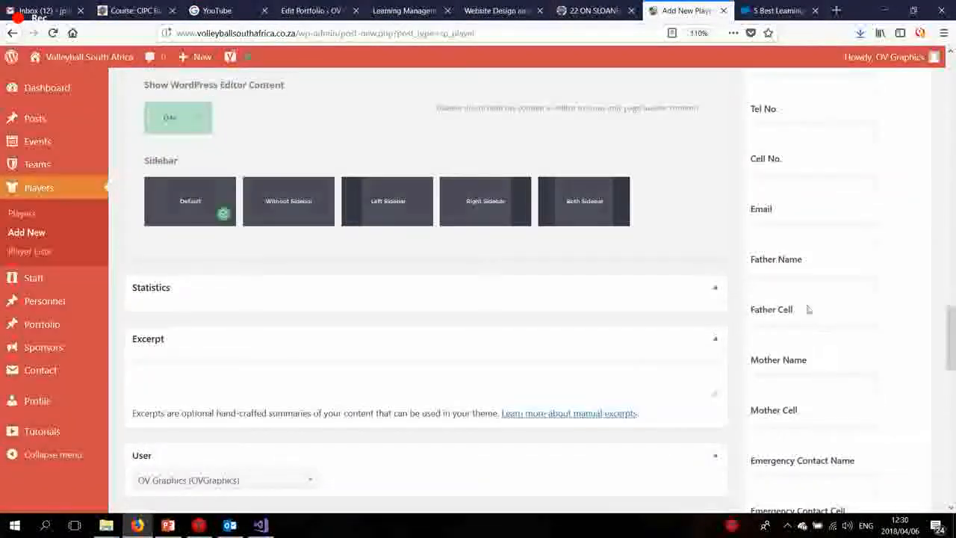
pyautogui.scroll(10, 829, 401)
pyautogui.scroll(10, 829, 401)
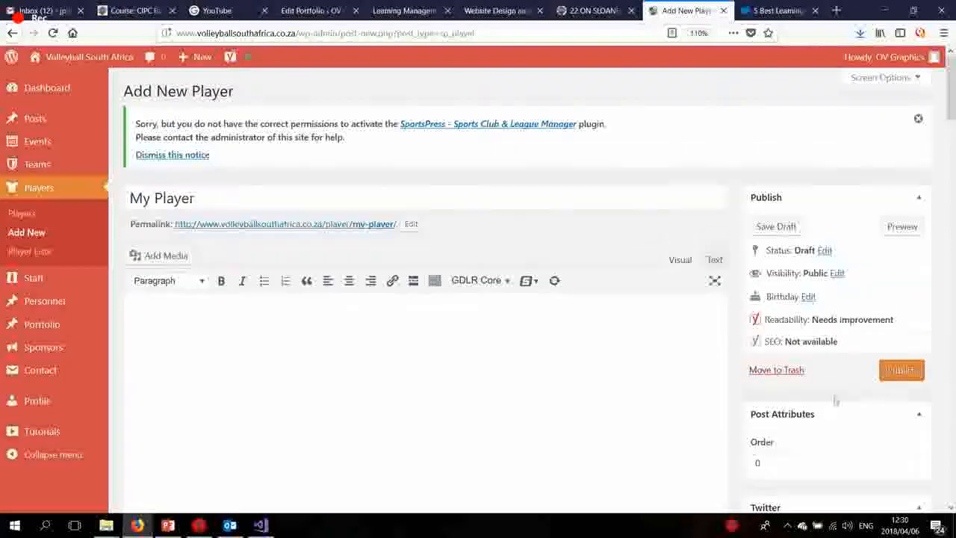
pyautogui.click(901, 370)
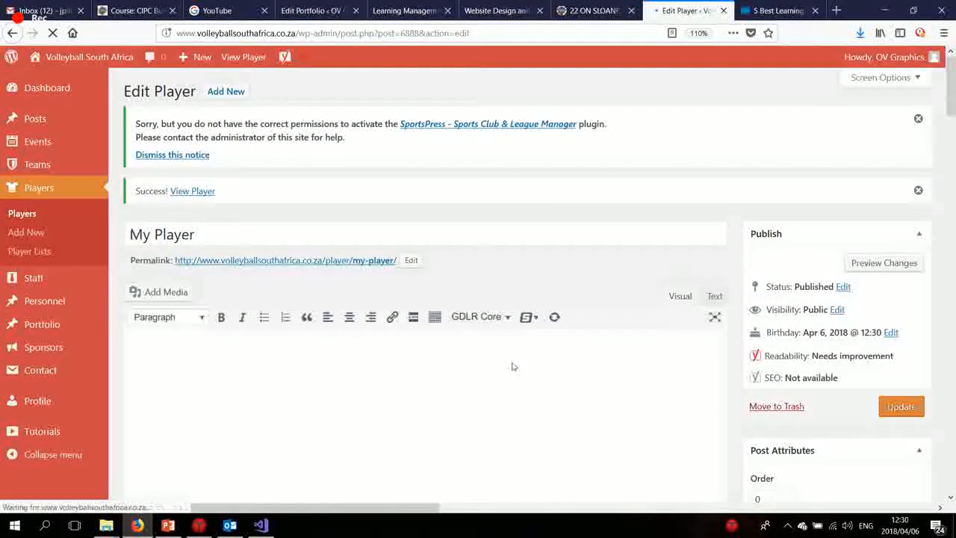
pyautogui.click(512, 362)
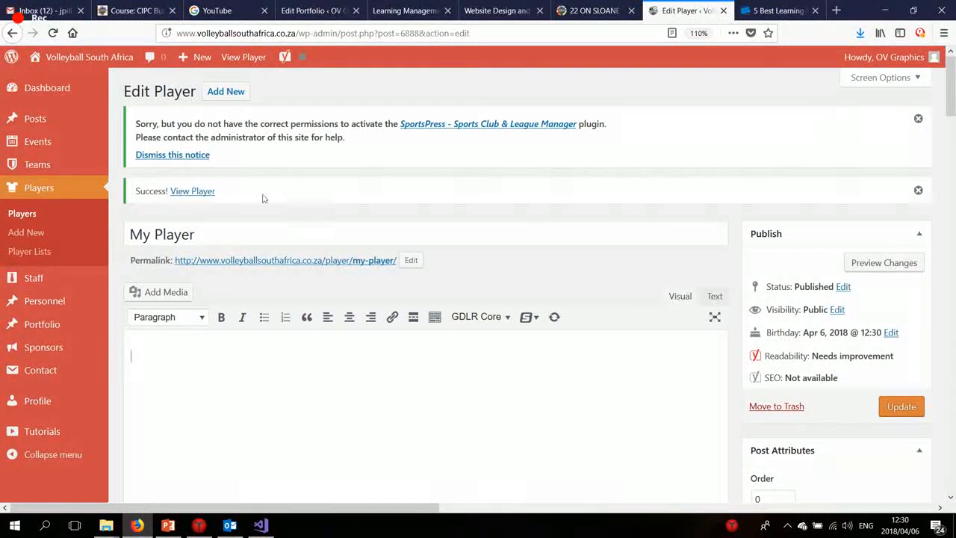
# - View the published player's public page and examine the photo and the list of player details
pyautogui.click(208, 192)
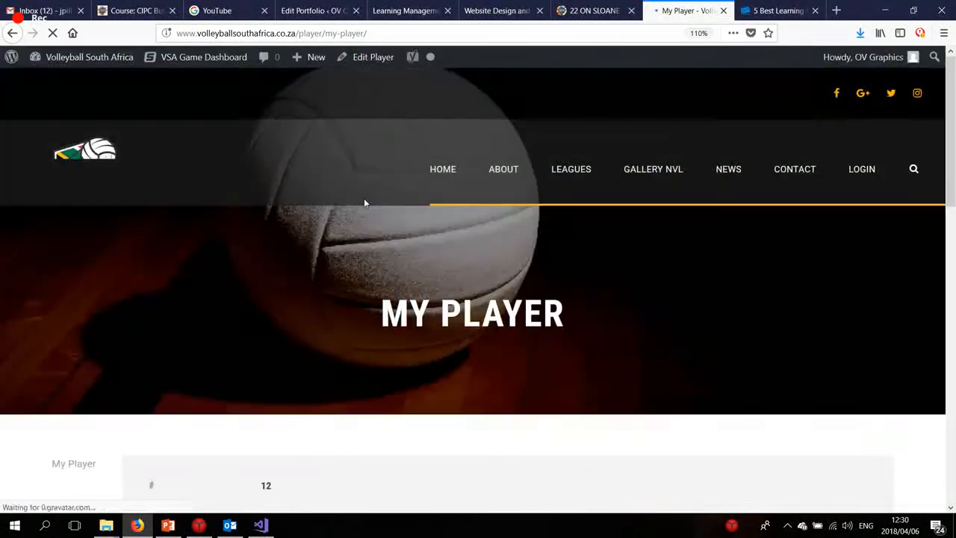
pyautogui.scroll(-5, 364, 197)
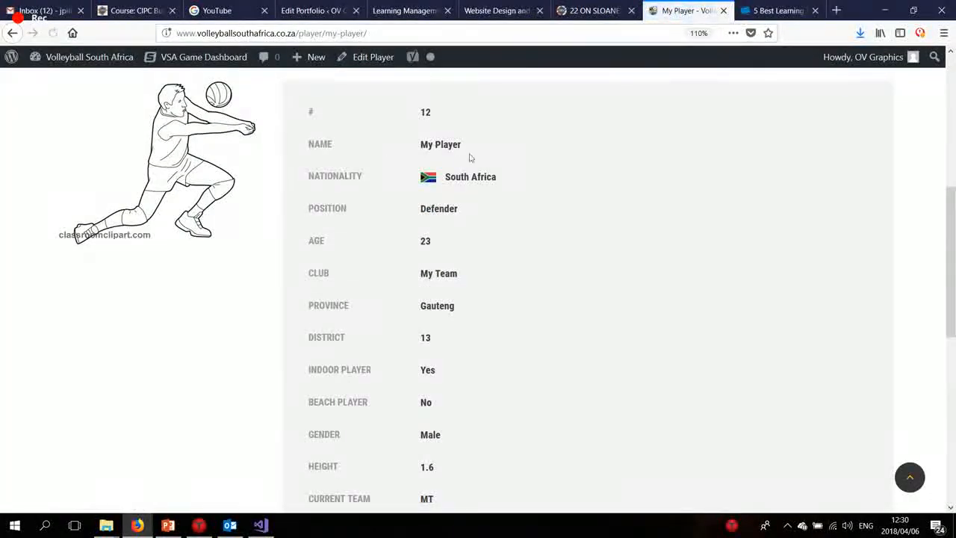
pyautogui.scroll(-2, 463, 161)
pyautogui.scroll(4, 463, 252)
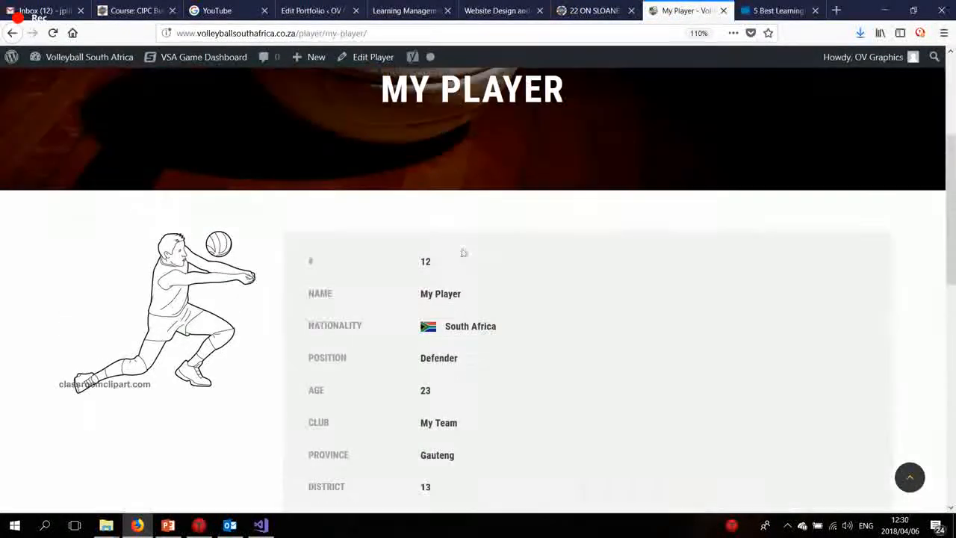
pyautogui.scroll(2, 463, 332)
pyautogui.scroll(-2, 464, 335)
pyautogui.scroll(-5, 465, 334)
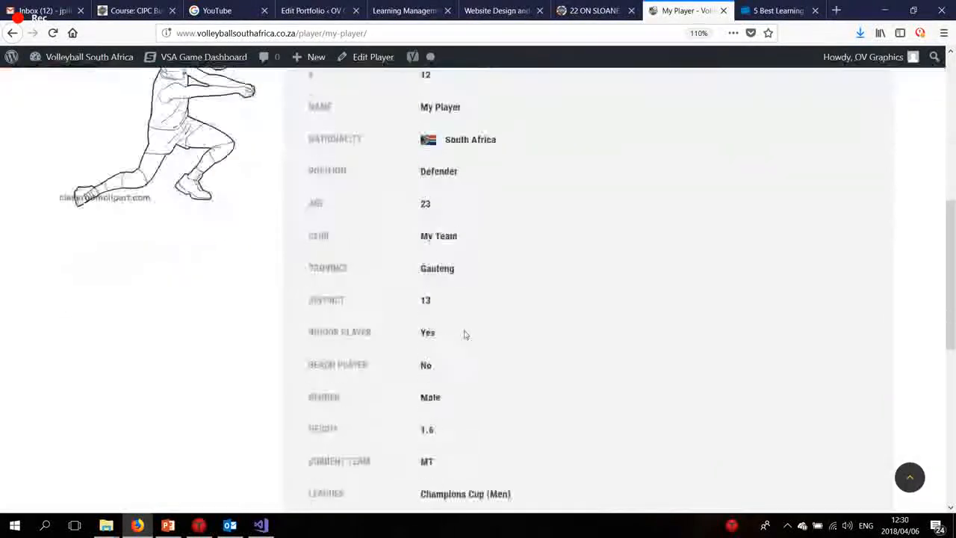
pyautogui.scroll(3, 461, 311)
pyautogui.scroll(1, 523, 316)
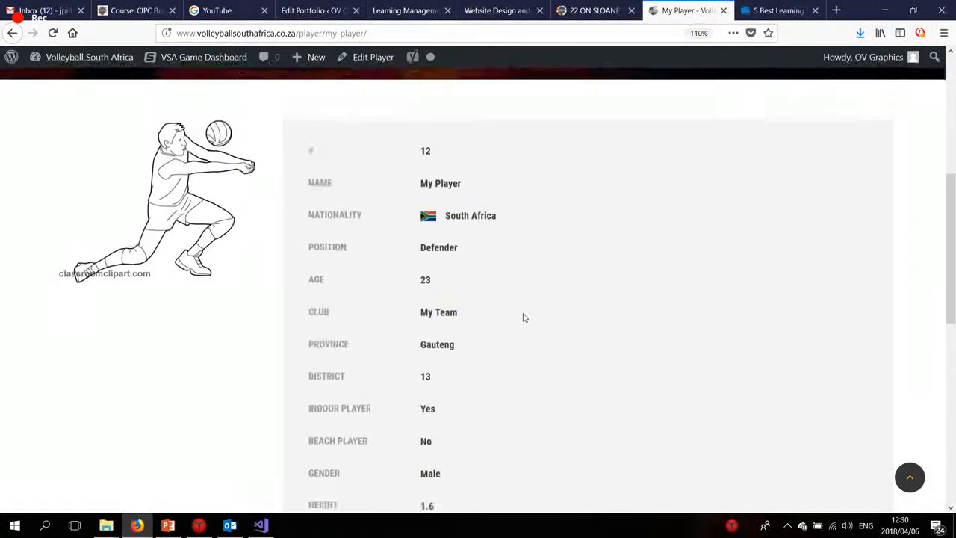
pyautogui.scroll(2, 523, 316)
pyautogui.scroll(-4, 514, 324)
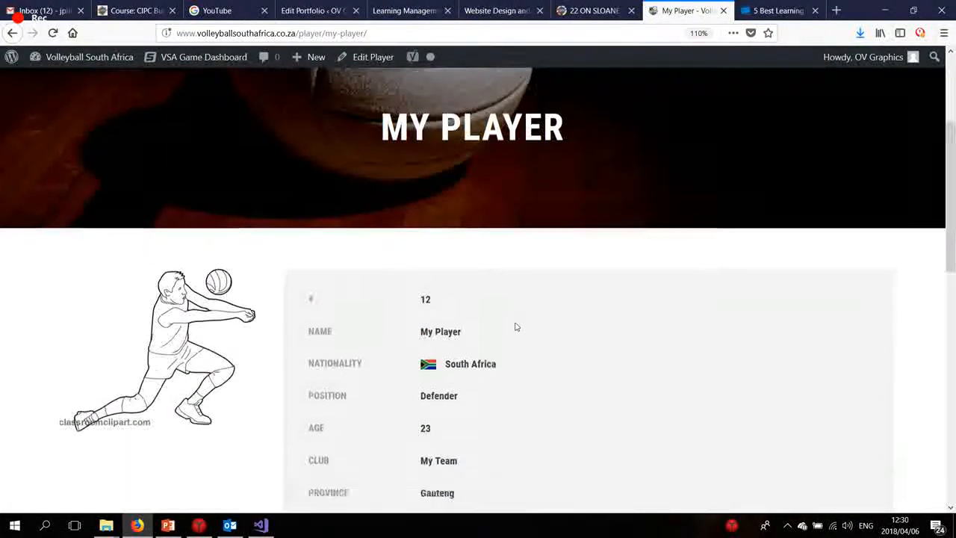
pyautogui.scroll(4, 515, 327)
pyautogui.scroll(2, 514, 327)
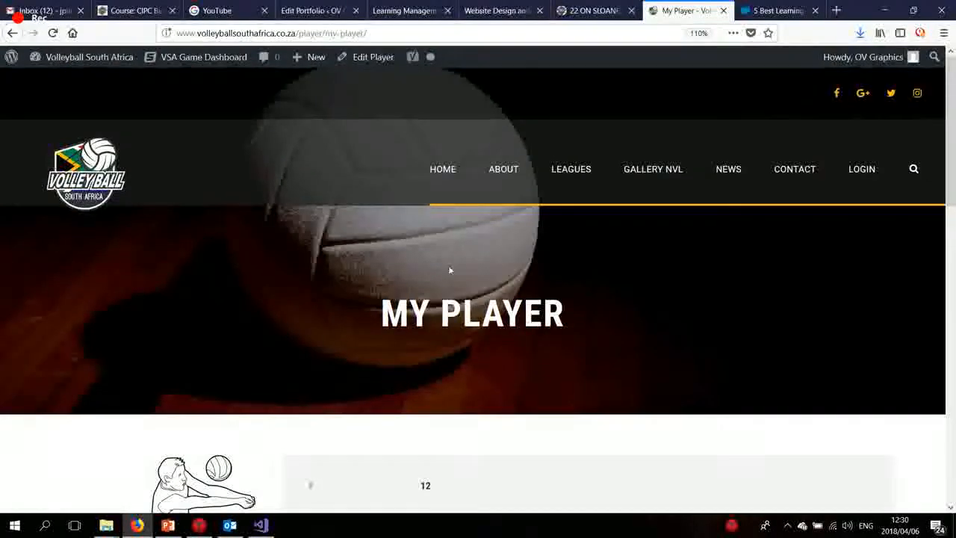